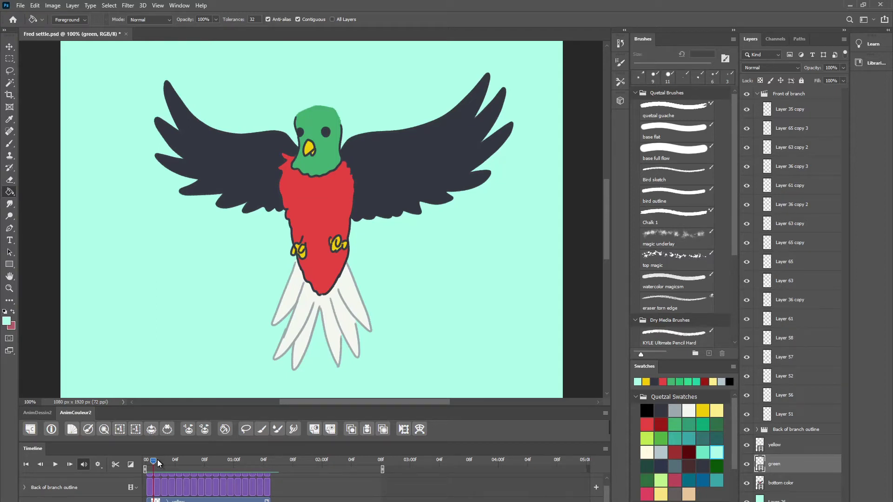
Step: Scrub and play the quetzal animation to find where the clip ends
drag(154, 460, 156, 478)
key(space)
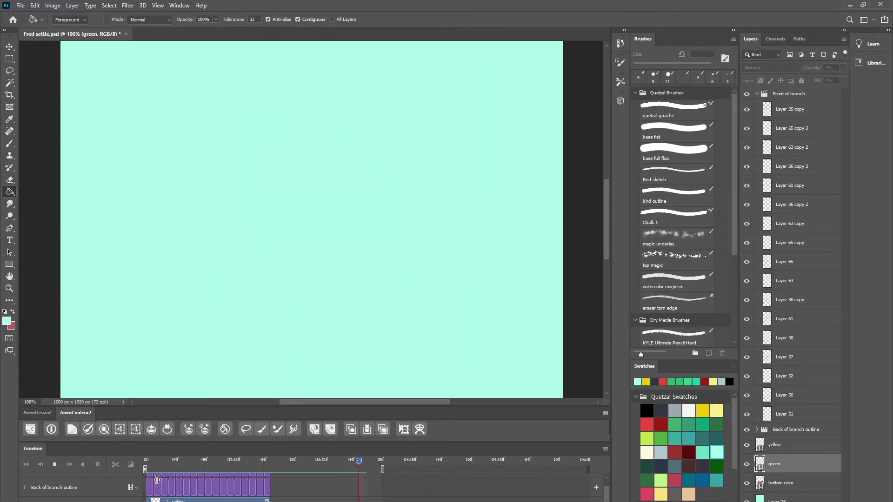
key(space)
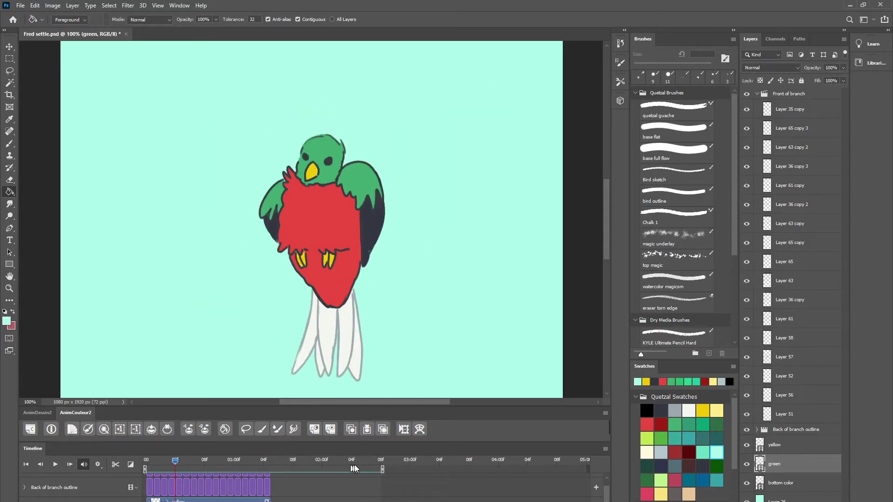
drag(270, 464, 256, 468)
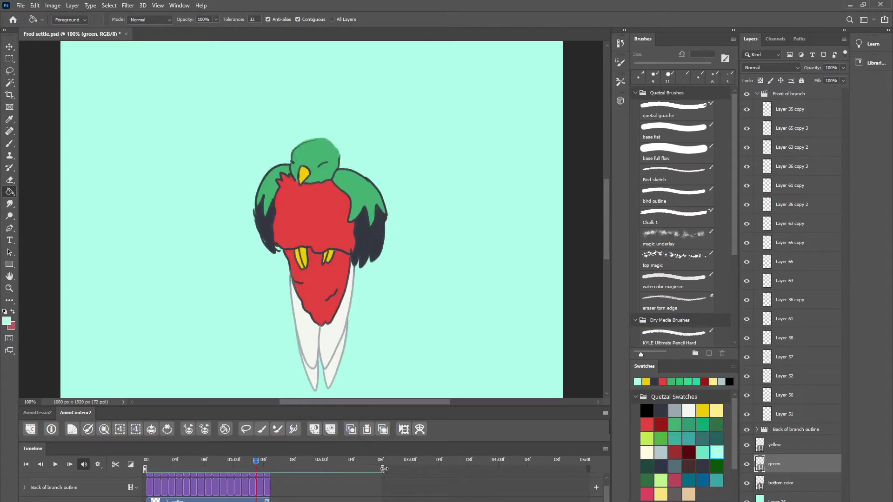
Step: Pull the work-area end back to the clip's end and return the playhead to the first frame
drag(382, 469, 272, 487)
scroll(327, 501, down, 2)
drag(305, 462, 550, 461)
key(space)
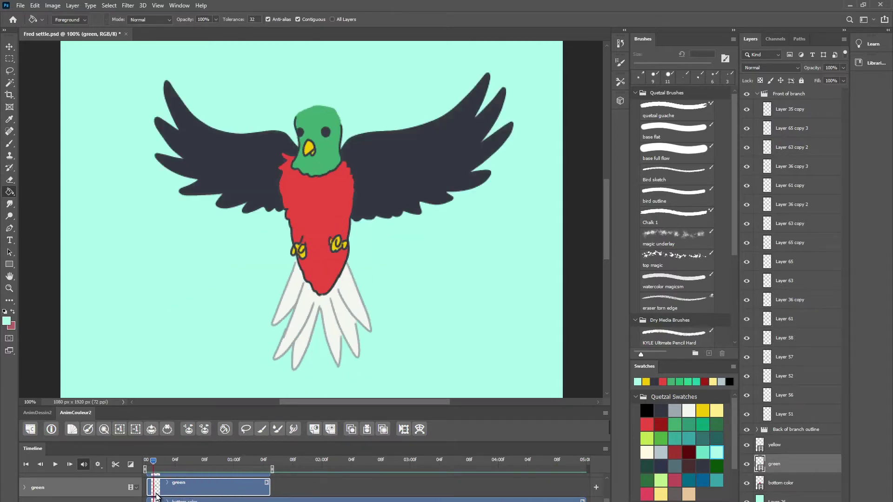
click(145, 465)
mouse_move(145, 466)
mouse_down()
mouse_move(265, 465)
mouse_move(256, 474)
mouse_move(161, 467)
mouse_up()
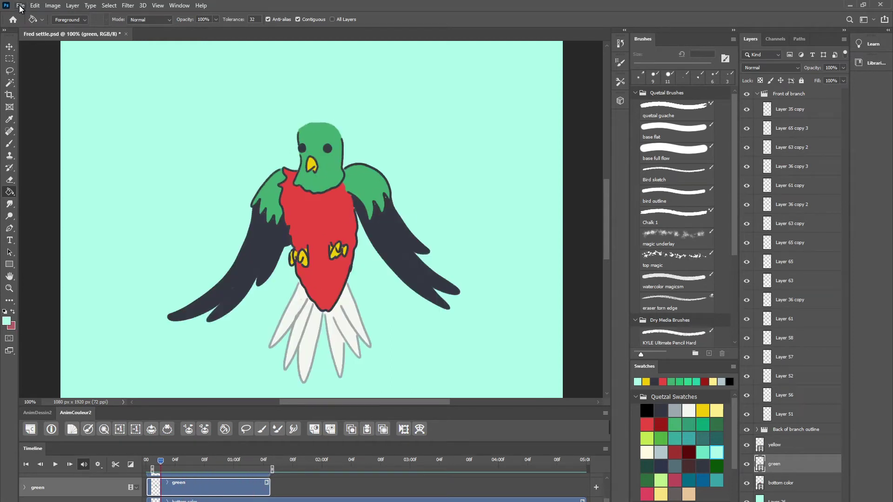
Step: Open Render Video and target the 04 frame seq folder with new subfolder 03Congo_bird
click(21, 6)
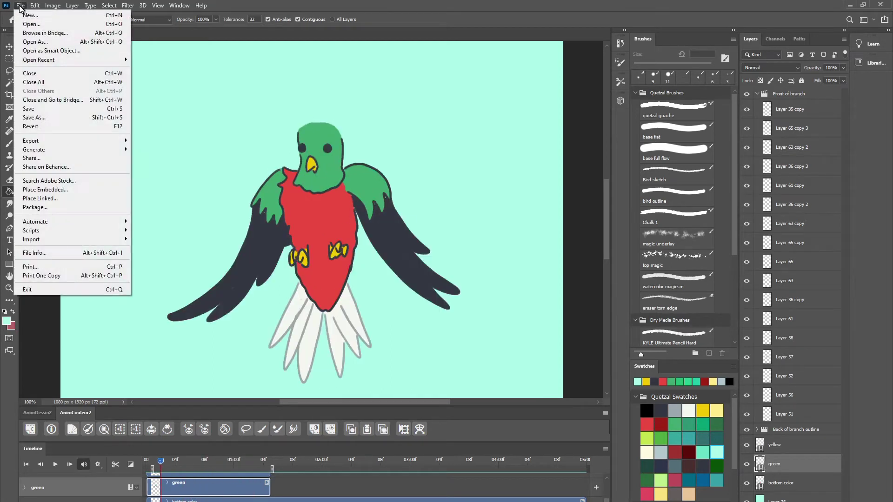
mouse_move(88, 141)
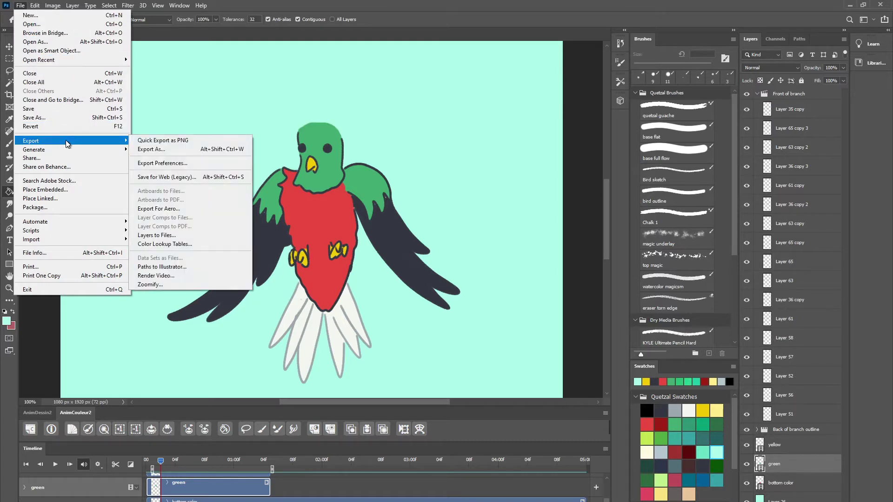
click(197, 275)
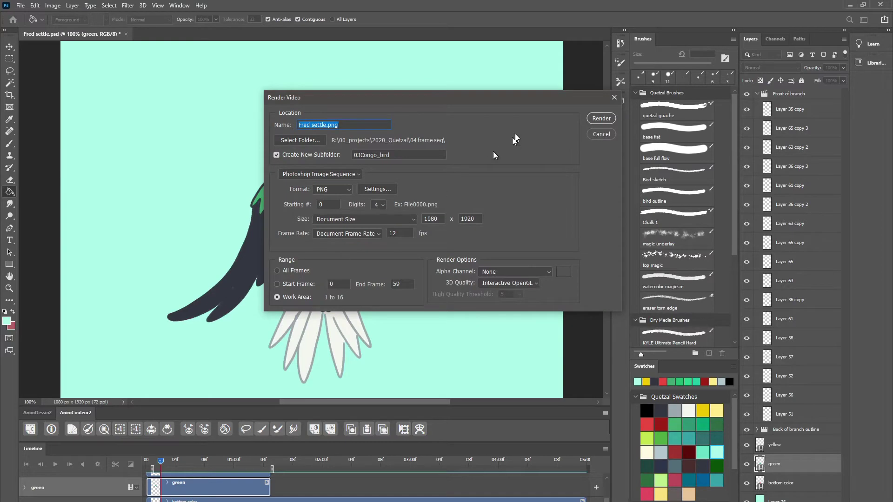
drag(473, 96, 370, 130)
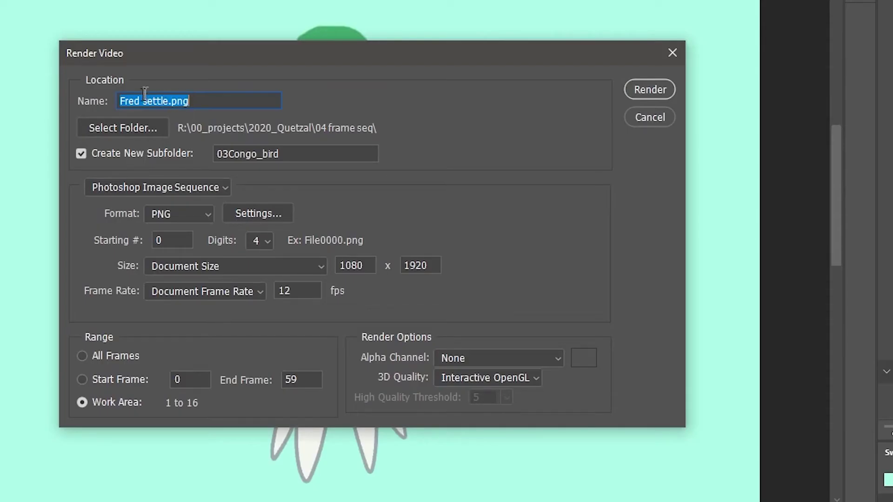
click(111, 129)
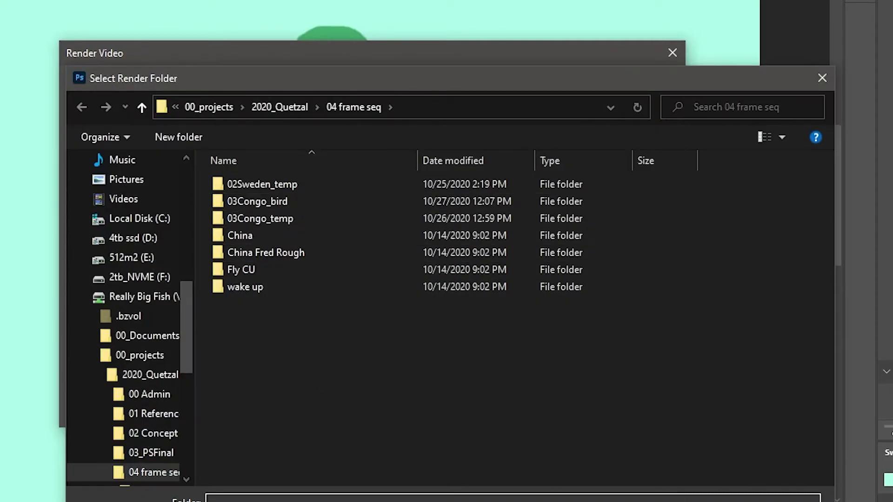
key(Return)
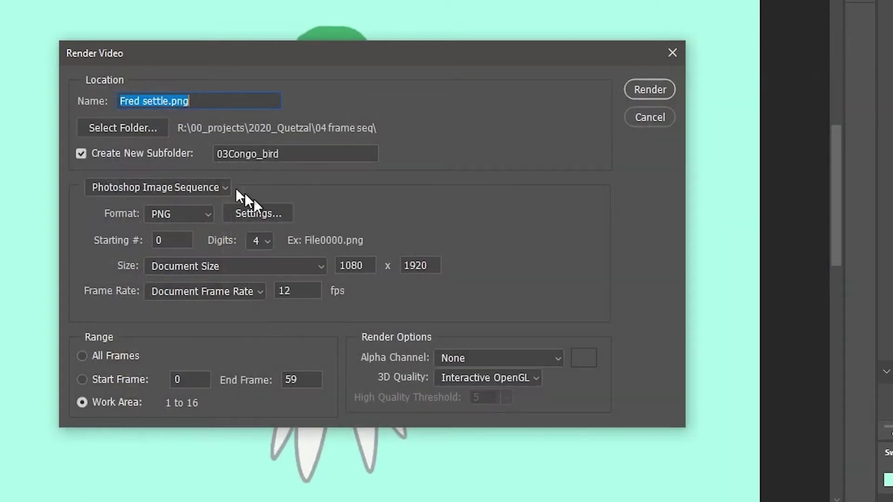
click(285, 154)
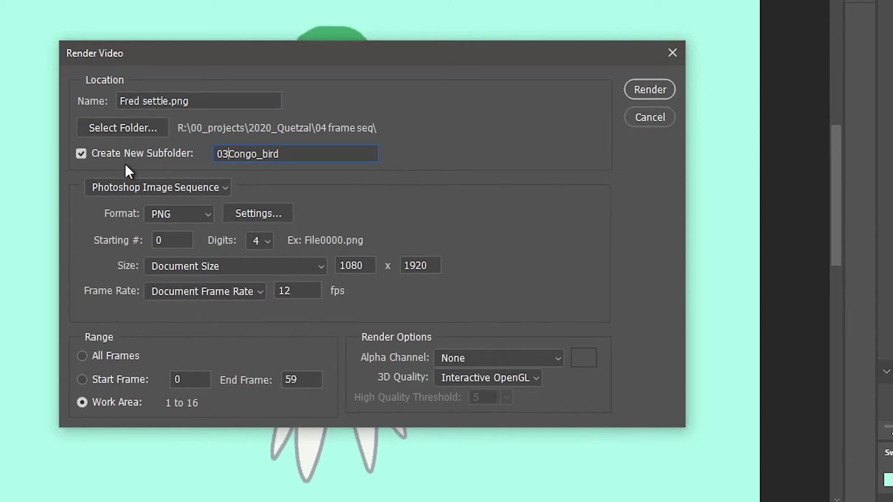
click(148, 185)
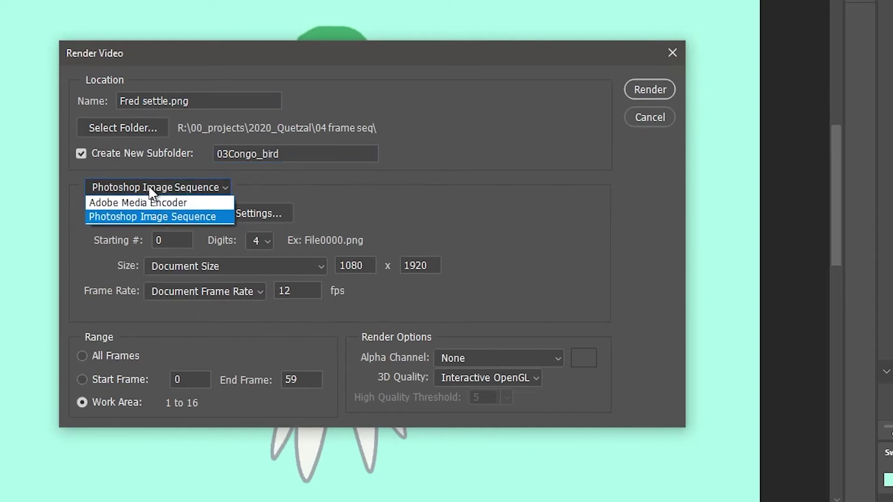
click(177, 200)
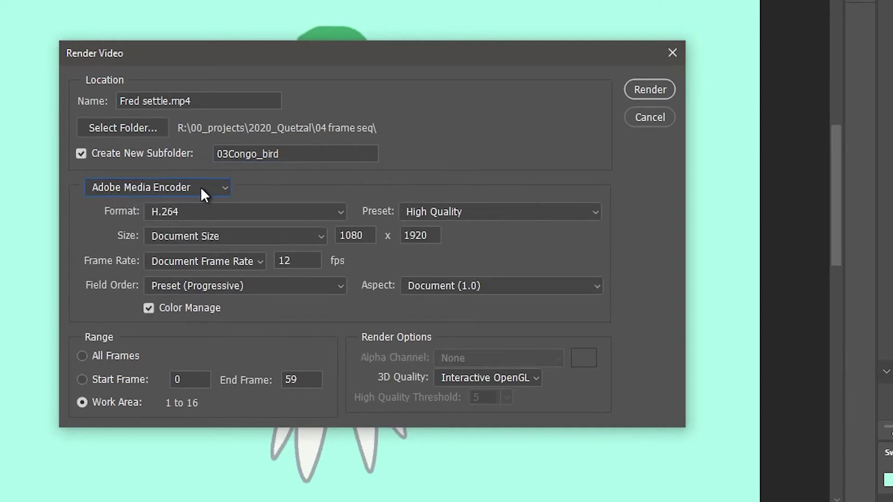
click(191, 188)
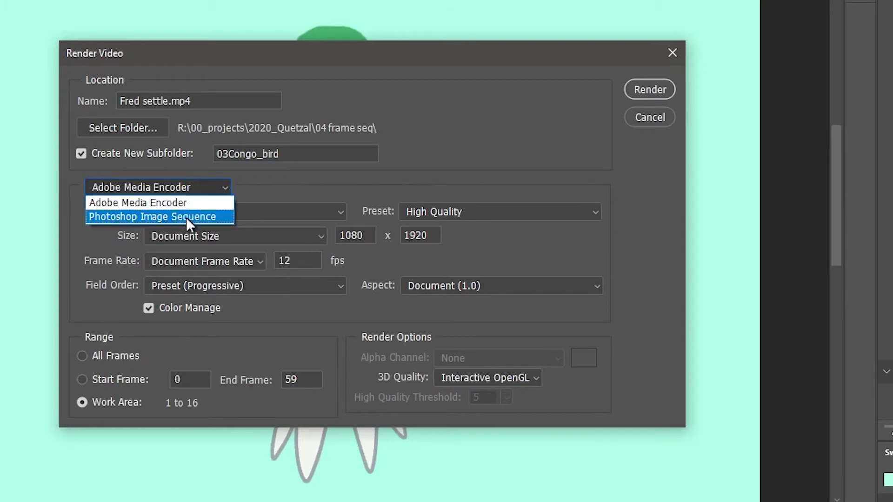
click(186, 216)
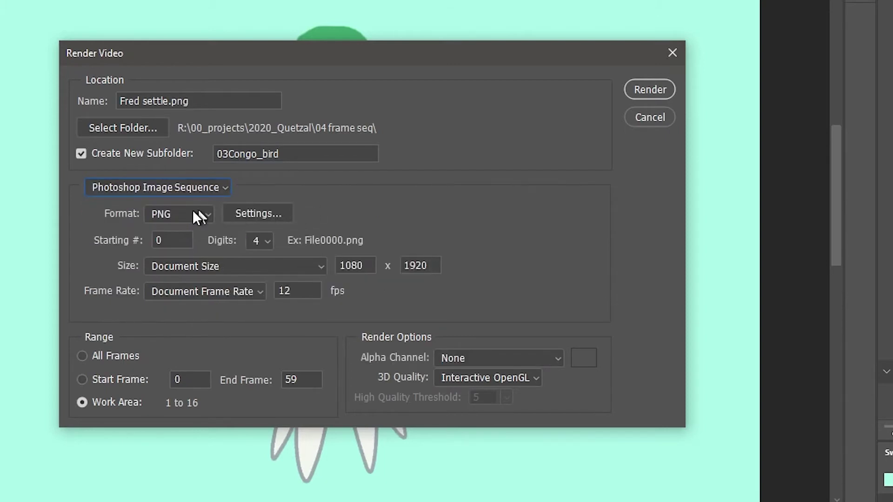
click(192, 213)
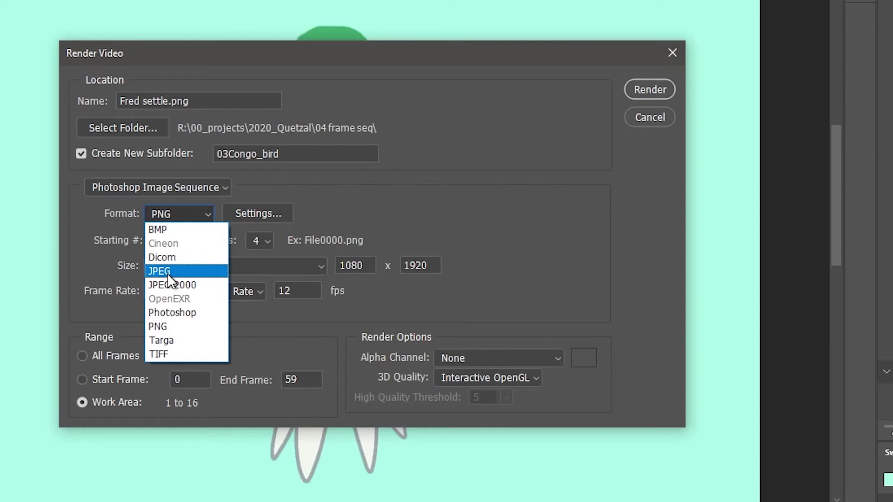
click(173, 329)
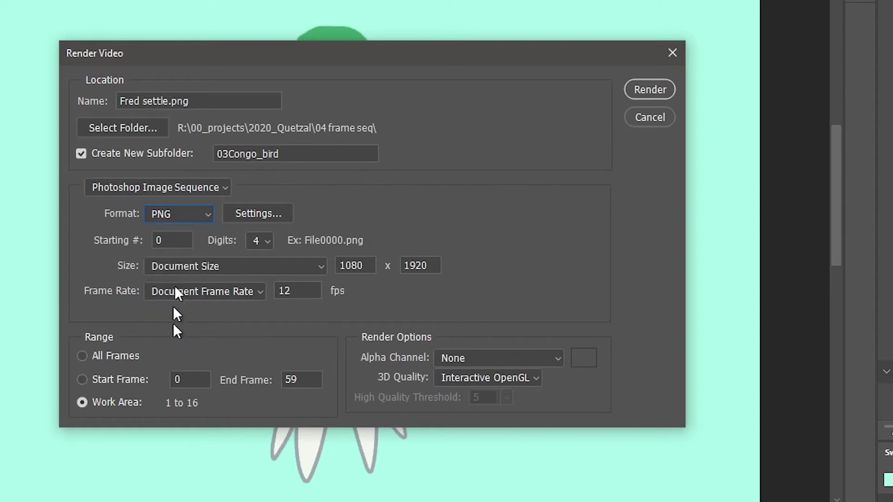
click(281, 217)
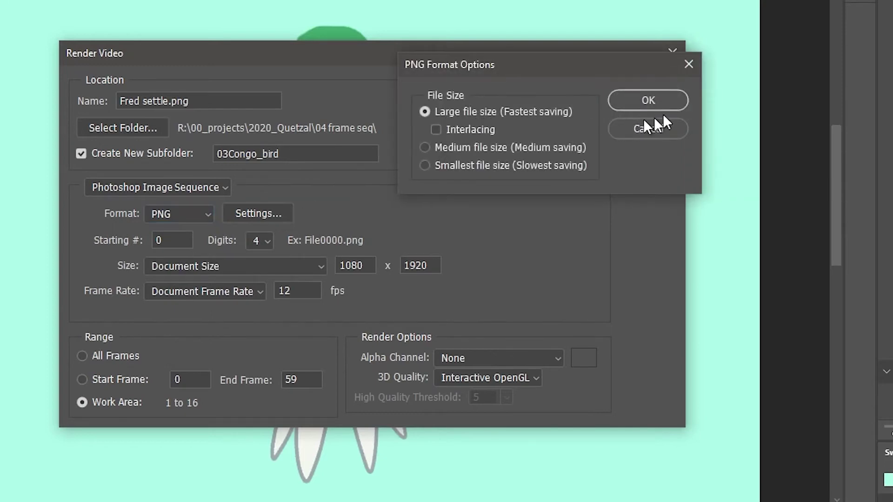
click(659, 99)
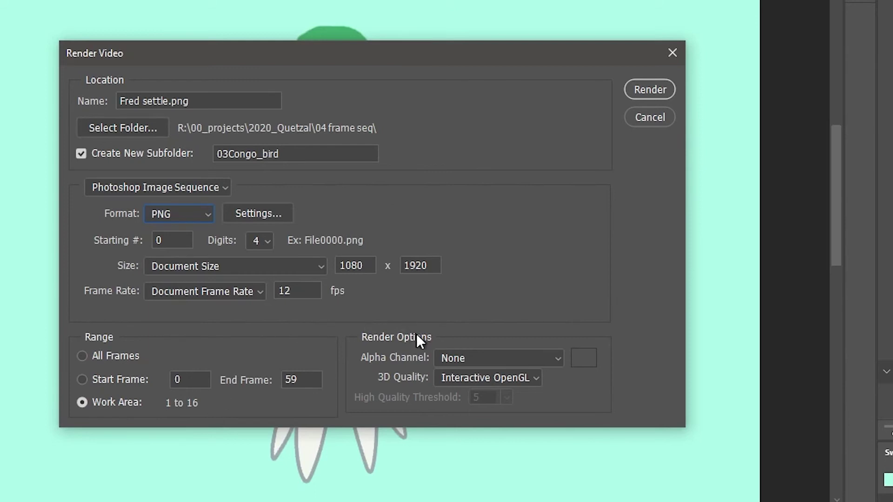
Step: Render frames 1–16 as PNGs with no alpha channel, replacing the existing sequence
click(498, 363)
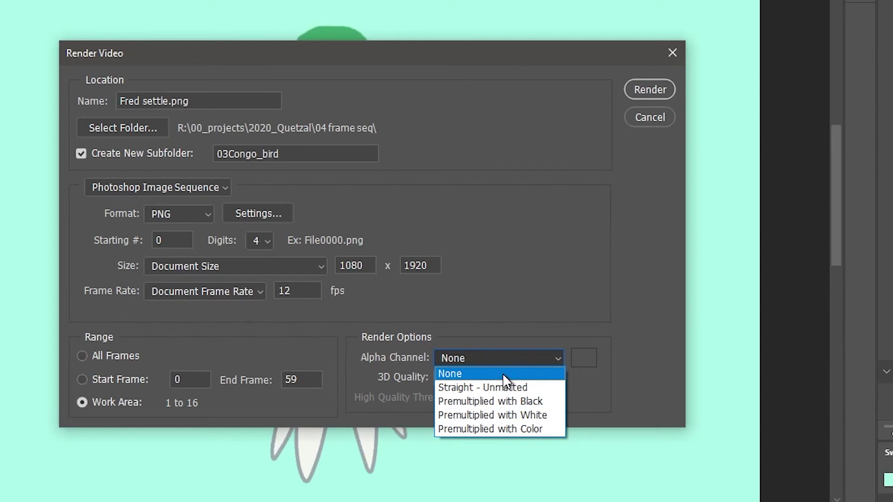
click(503, 375)
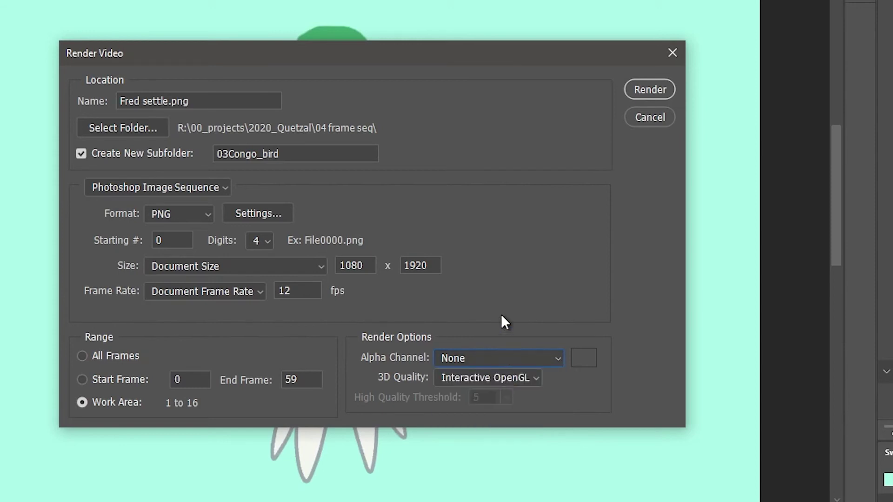
click(648, 90)
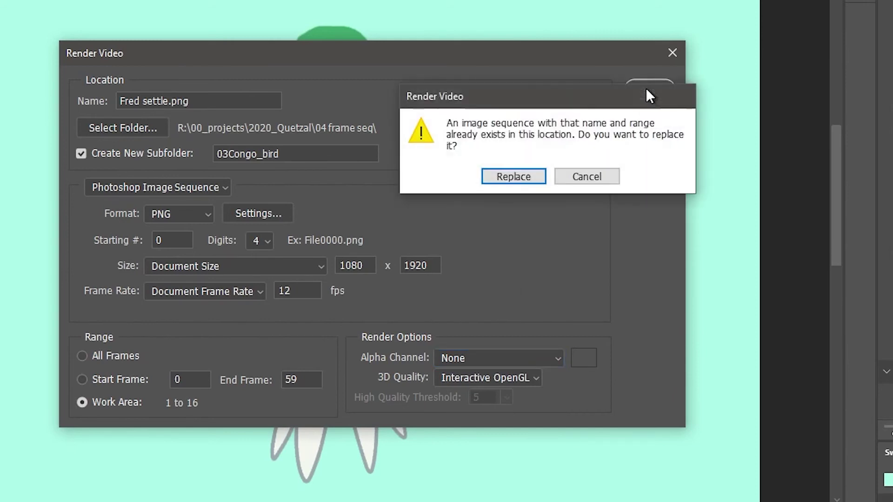
click(514, 176)
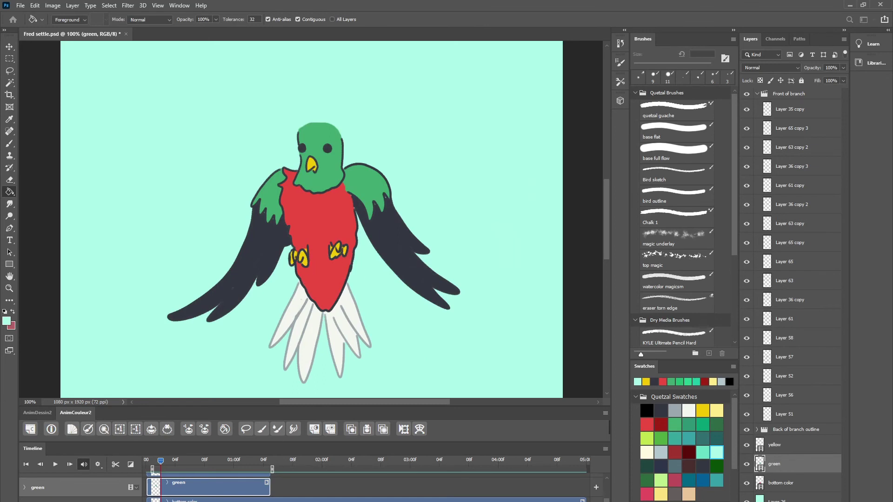
mouse_move(308, 501)
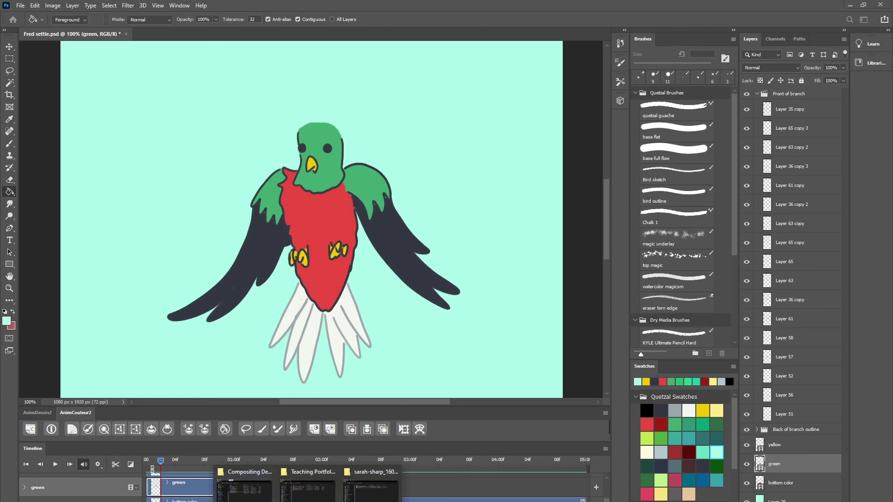
Step: Show the 03Congo_bird folder with frames Fred settle0000–0015 in File Explorer, moved left
click(244, 486)
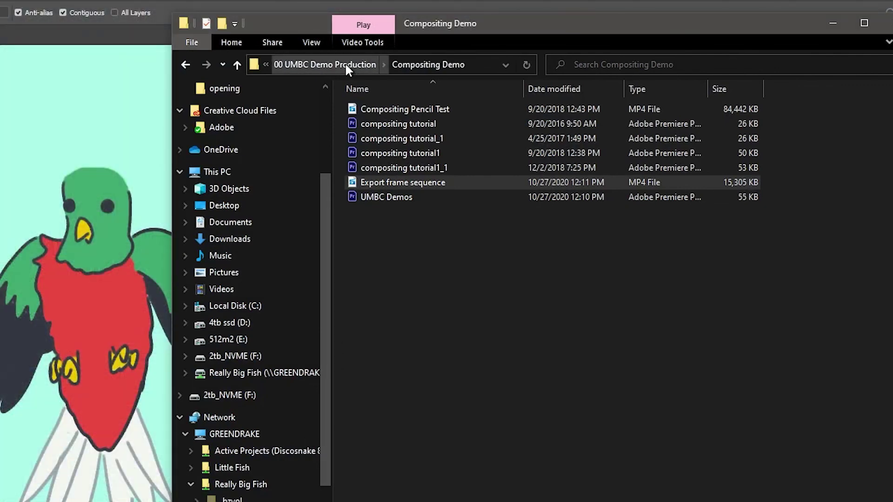
click(185, 64)
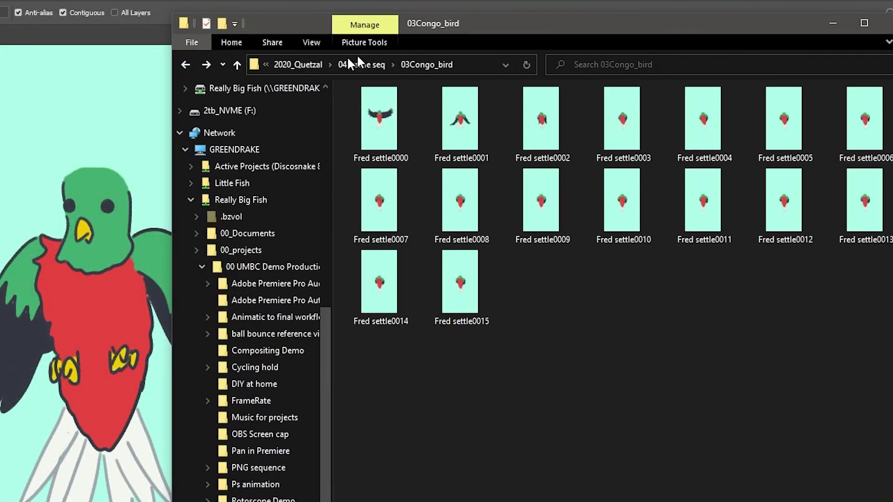
drag(490, 20, 423, 25)
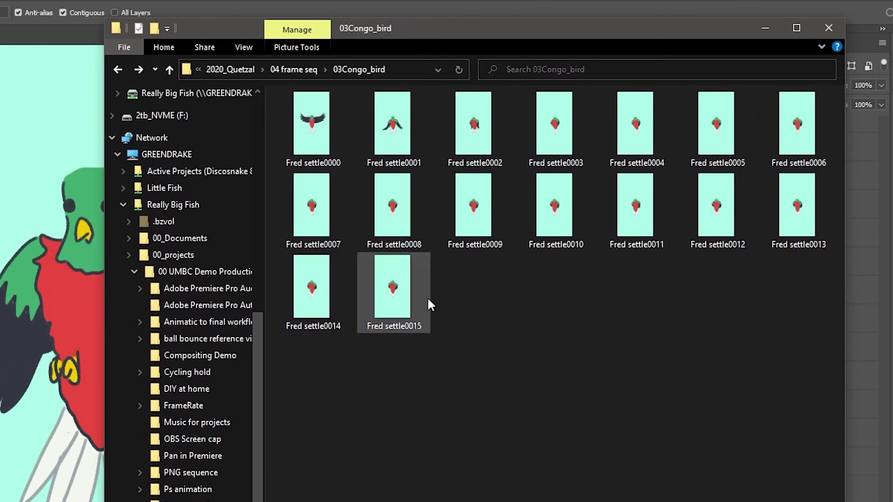